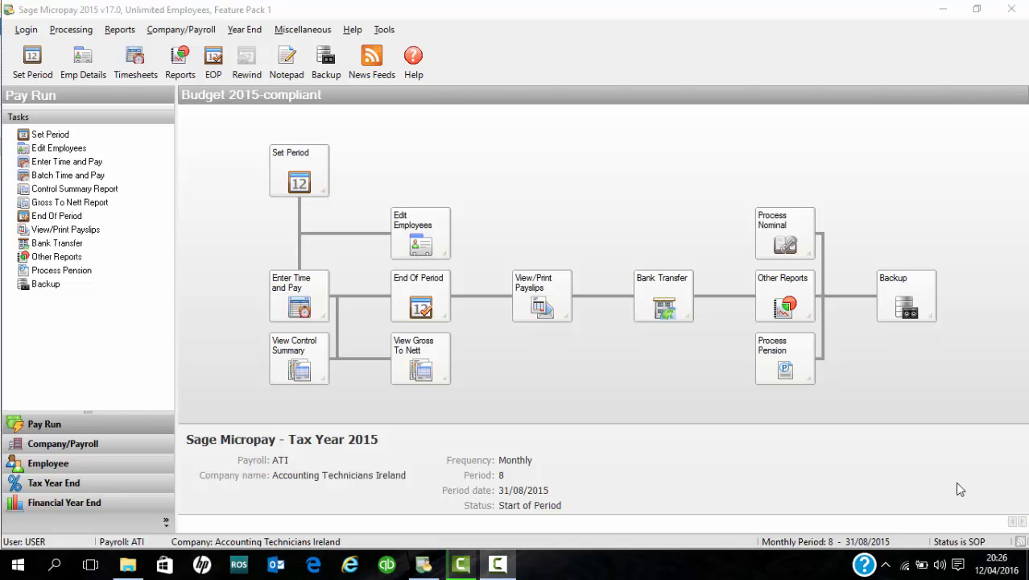
Open the Employee Details window from the Edit Employees tile on the pay run diagram
{"action": "left_click", "coordinate": [435, 245]}
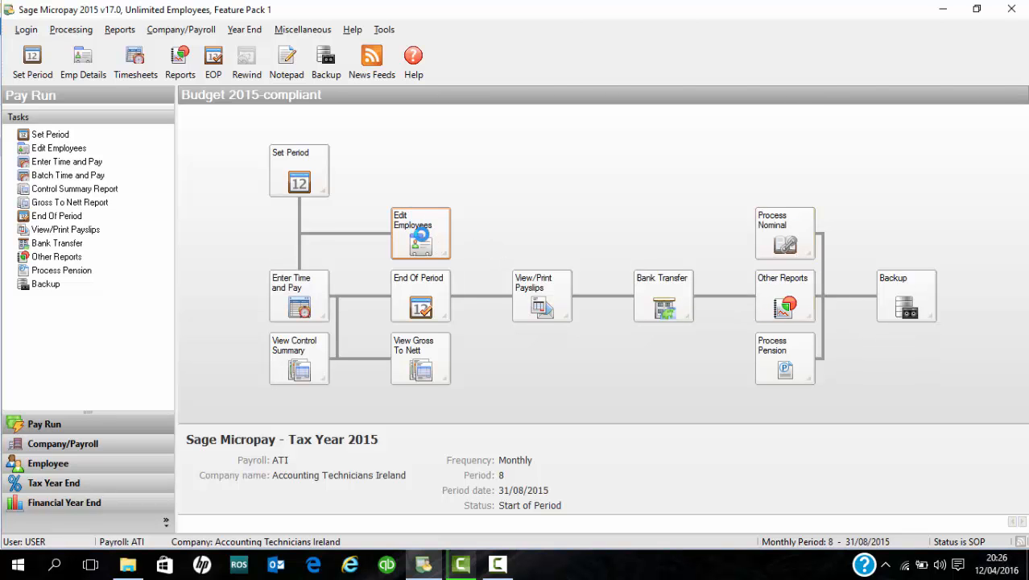
{"action": "left_click", "coordinate": [420, 234]}
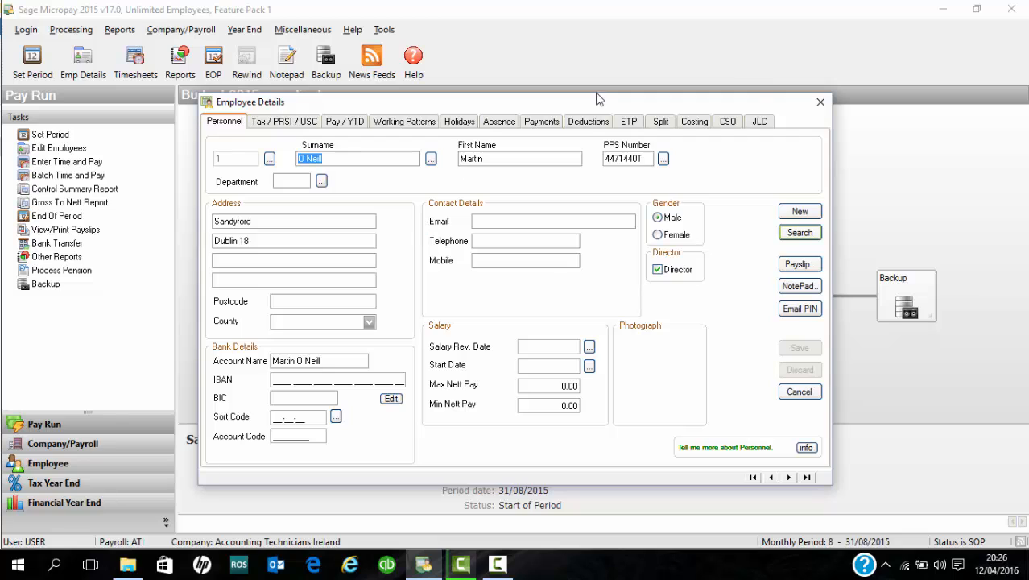
Start a new employee and enter their first name and surname
{"action": "left_click", "coordinate": [790, 212]}
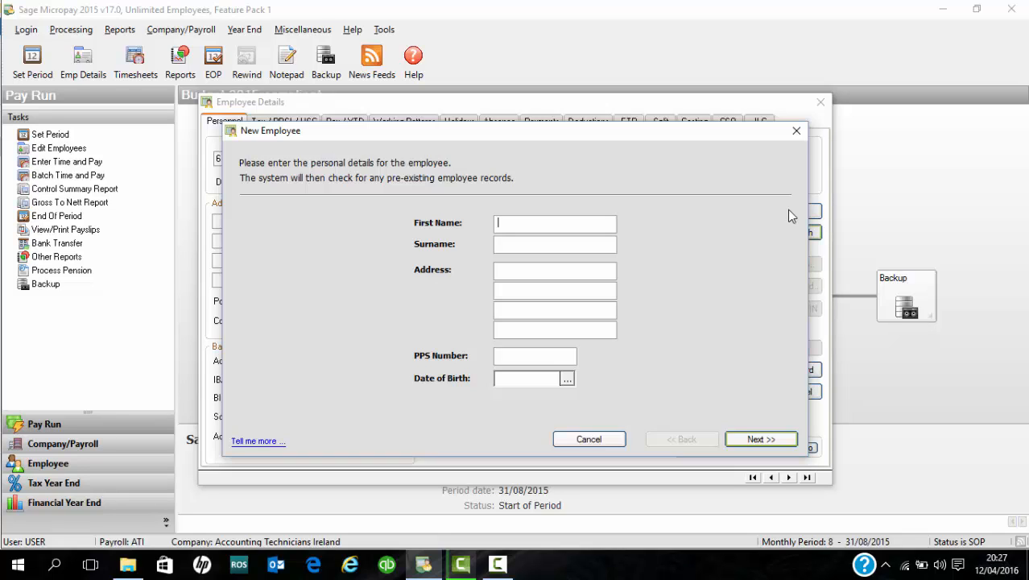
{"action": "type", "text": "exam"}
{"action": "key", "text": "Tab"}
{"action": "type", "text": "number"}
Enter the new employee's three-line postal address
{"action": "left_click", "coordinate": [598, 275]}
{"action": "key", "text": "Tab"}
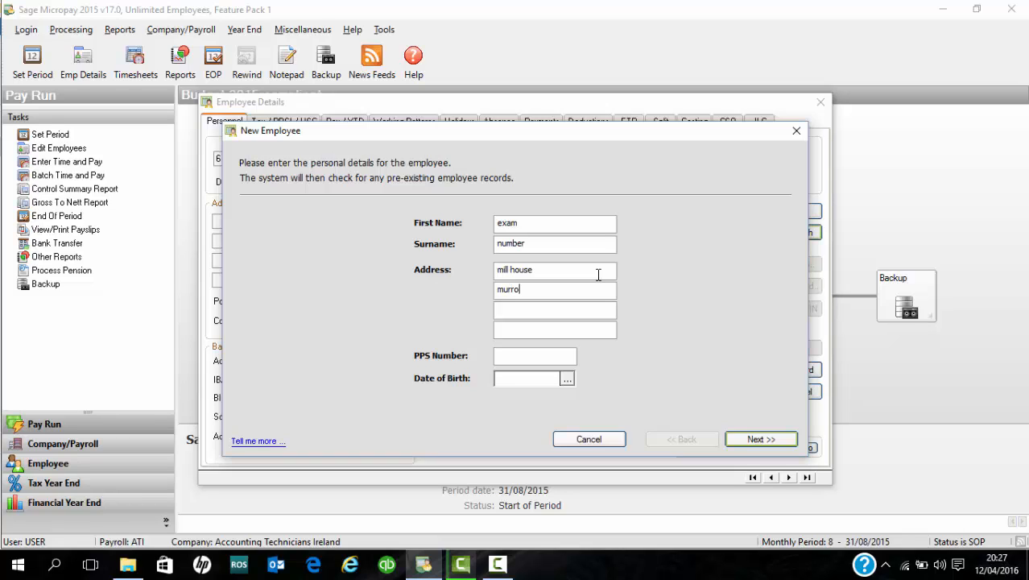
{"action": "key", "text": "Tab"}
Enter the employee's PPS number and date of birth
{"action": "left_click", "coordinate": [555, 352]}
{"action": "type", "text": "20/07/"}
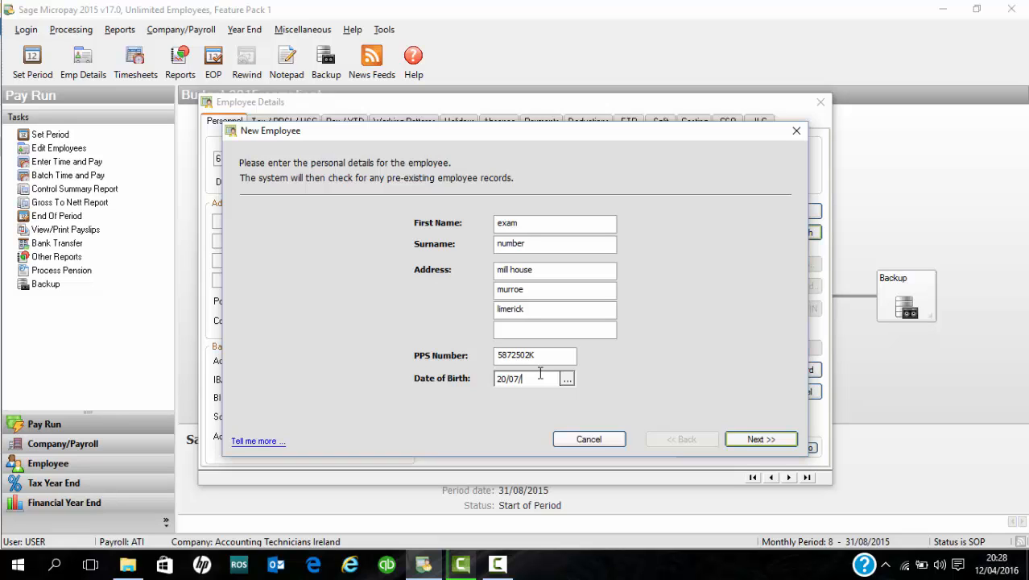
{"action": "type", "text": "1964"}
Create the employee record and set the start date to 15/08/2015
{"action": "left_click", "coordinate": [768, 440]}
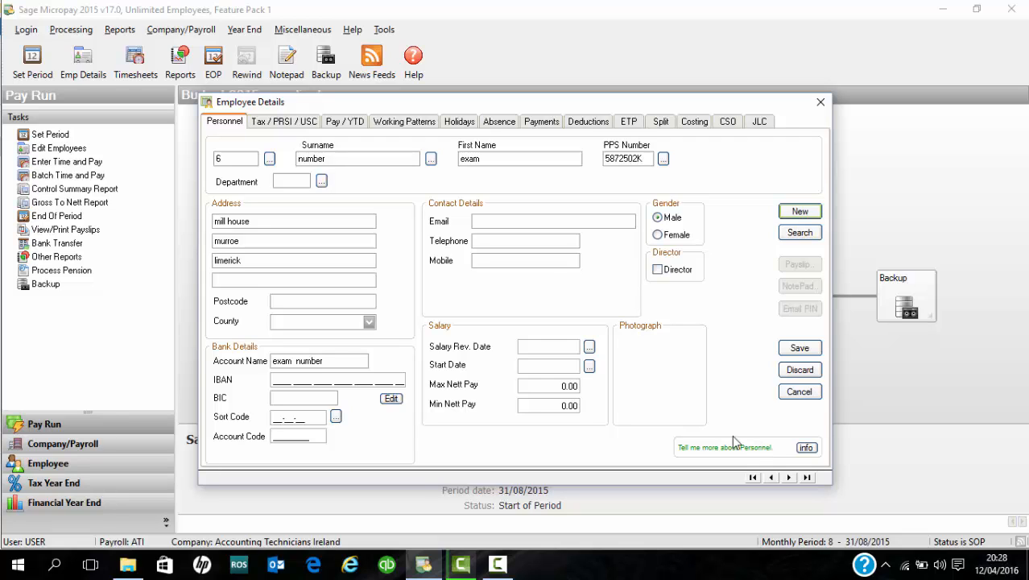
{"action": "left_click", "coordinate": [542, 367]}
{"action": "type", "text": "15/8/15"}
{"action": "key", "text": "Tab"}
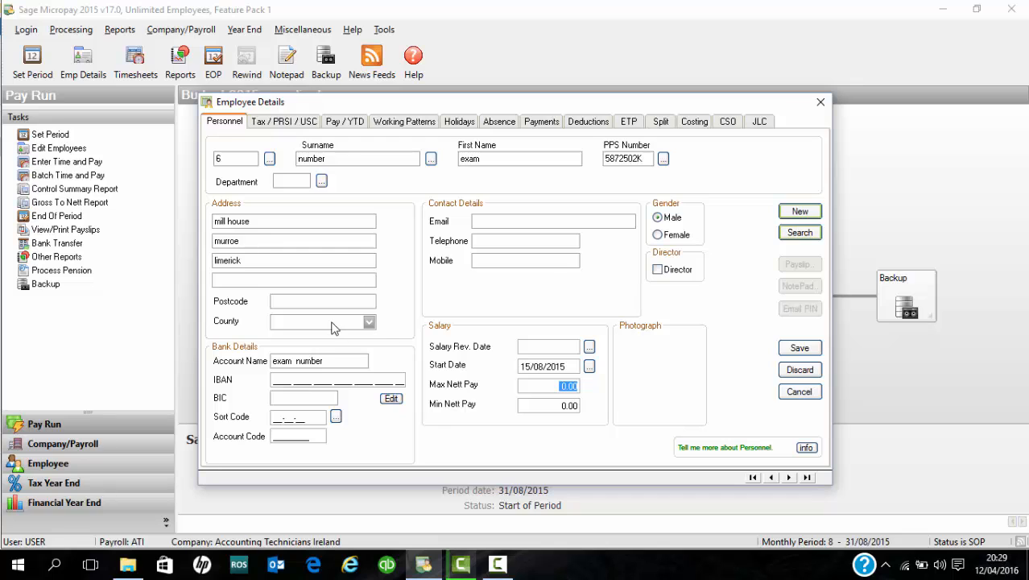
On Tax / PRSI / USC, set Tax/USC status to Week 1 and PRSI code to A1
{"action": "left_click", "coordinate": [281, 125]}
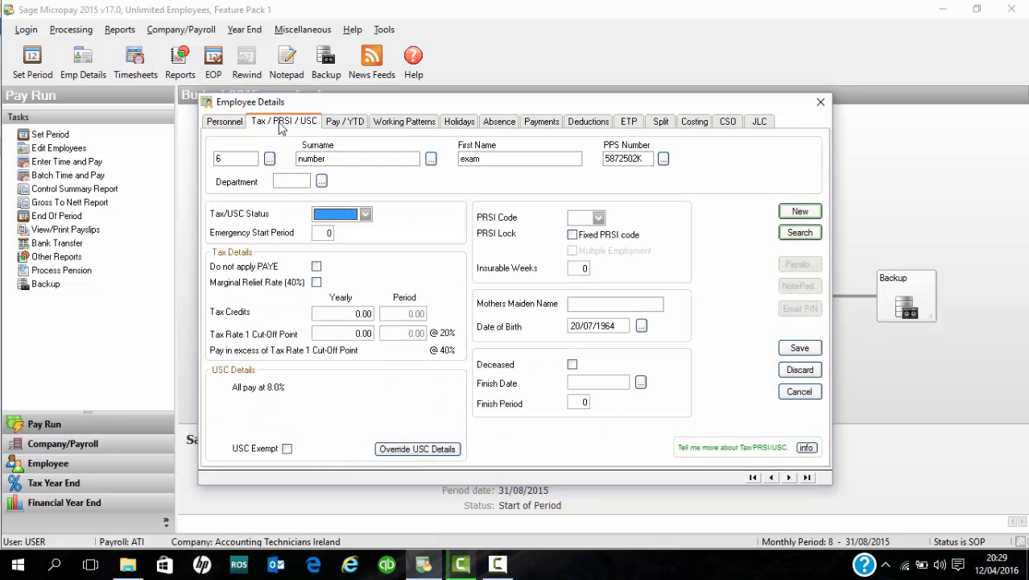
{"action": "left_click", "coordinate": [365, 215]}
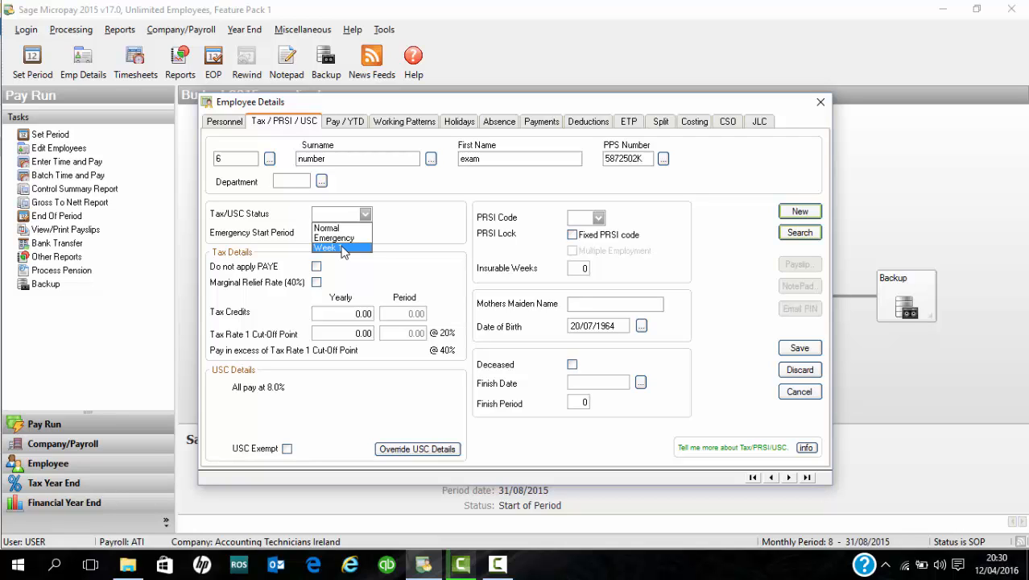
{"action": "left_click", "coordinate": [342, 248]}
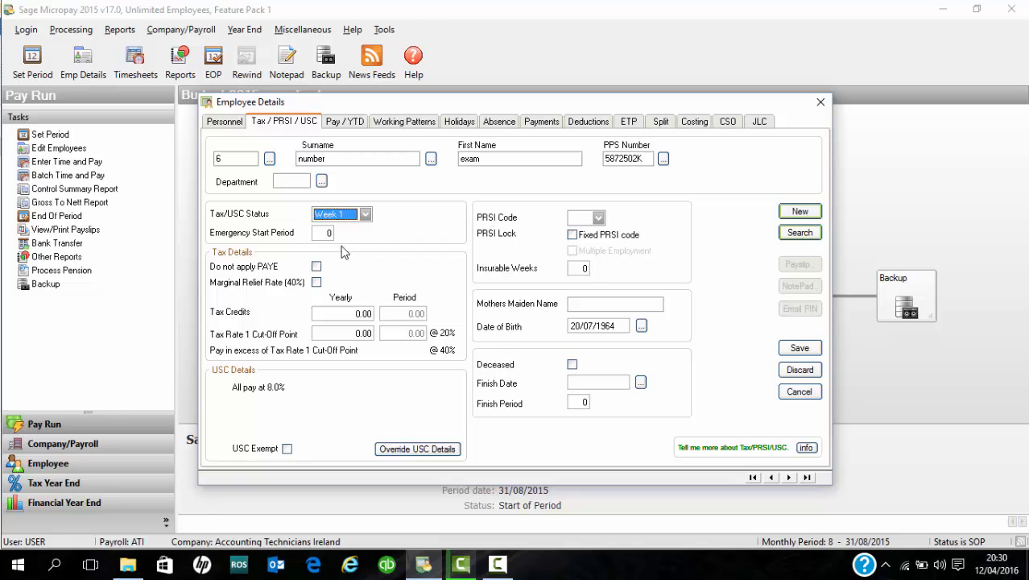
{"action": "left_click", "coordinate": [598, 217]}
{"action": "left_click", "coordinate": [587, 230]}
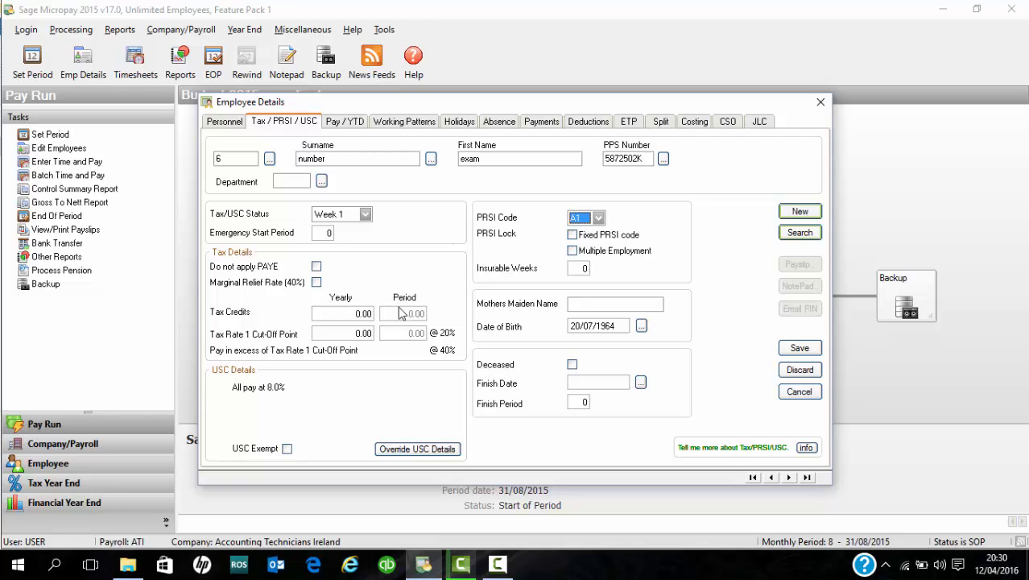
Enter yearly tax credits of 4200 and a yearly rate 1 cut-off point of 50800
{"action": "left_click", "coordinate": [349, 314]}
{"action": "type", "text": "4200"}
{"action": "left_click", "coordinate": [351, 333]}
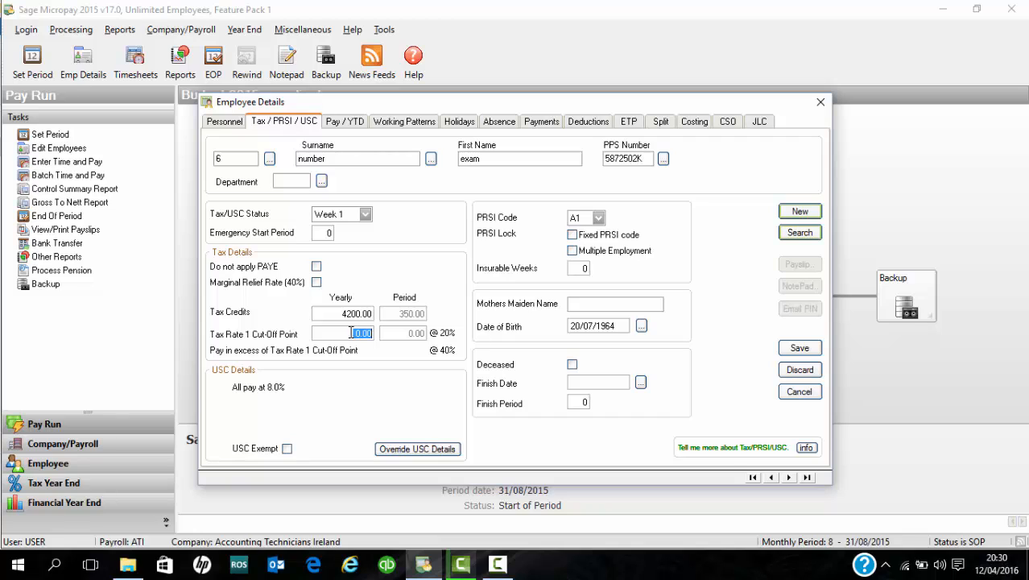
{"action": "type", "text": "50800"}
Override the USC bands with yearly cut-offs of 12012, 17576 and 70044
{"action": "left_click", "coordinate": [392, 449]}
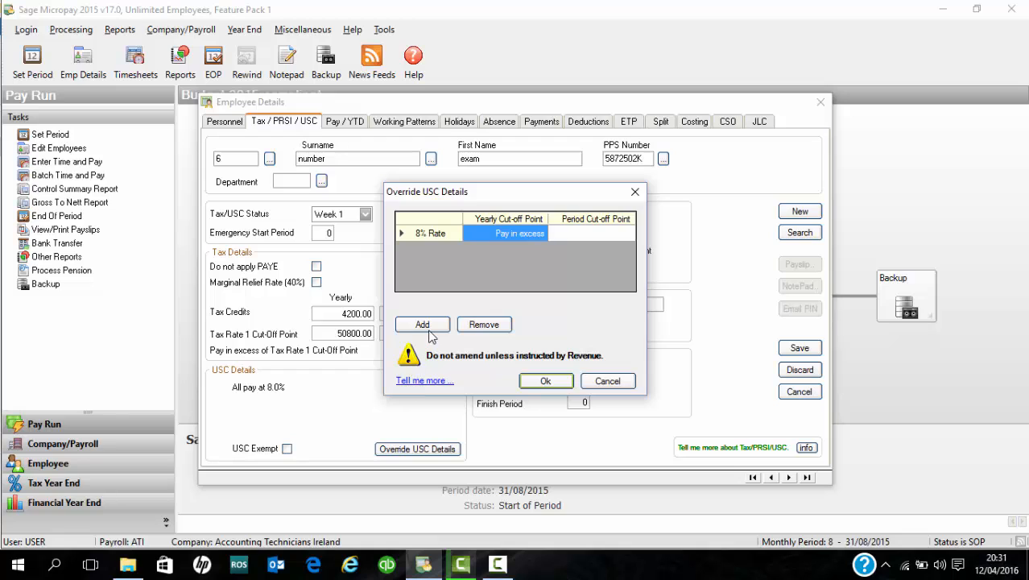
{"action": "left_click", "coordinate": [427, 327]}
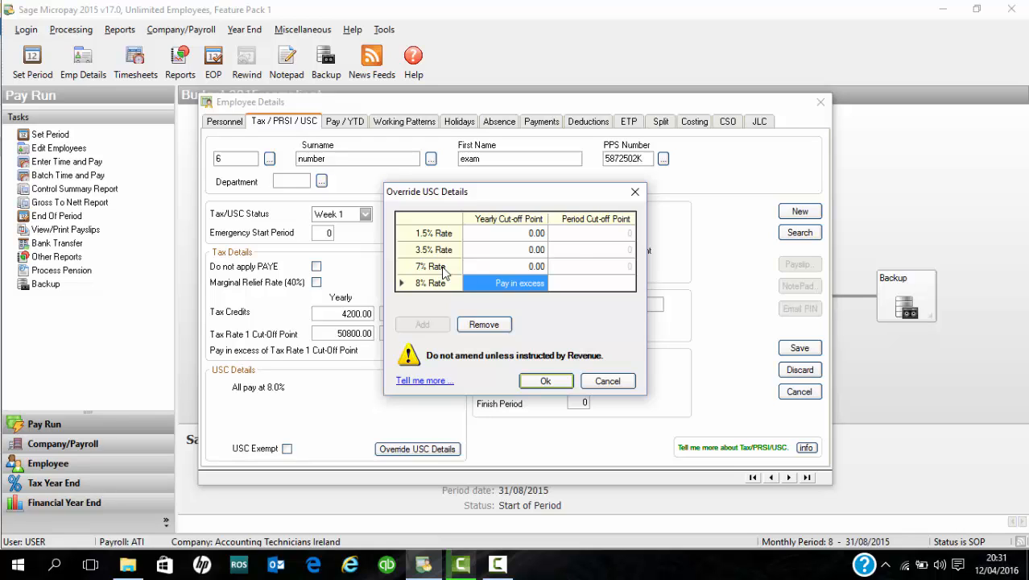
{"action": "left_click", "coordinate": [497, 241]}
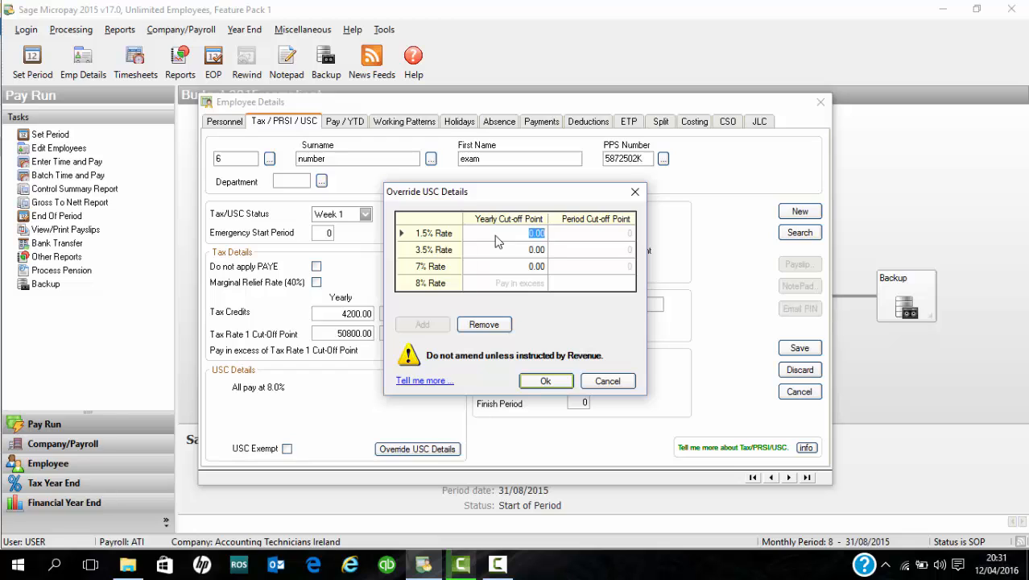
{"action": "type", "text": "12012"}
{"action": "key", "text": "Return"}
{"action": "type", "text": "17"}
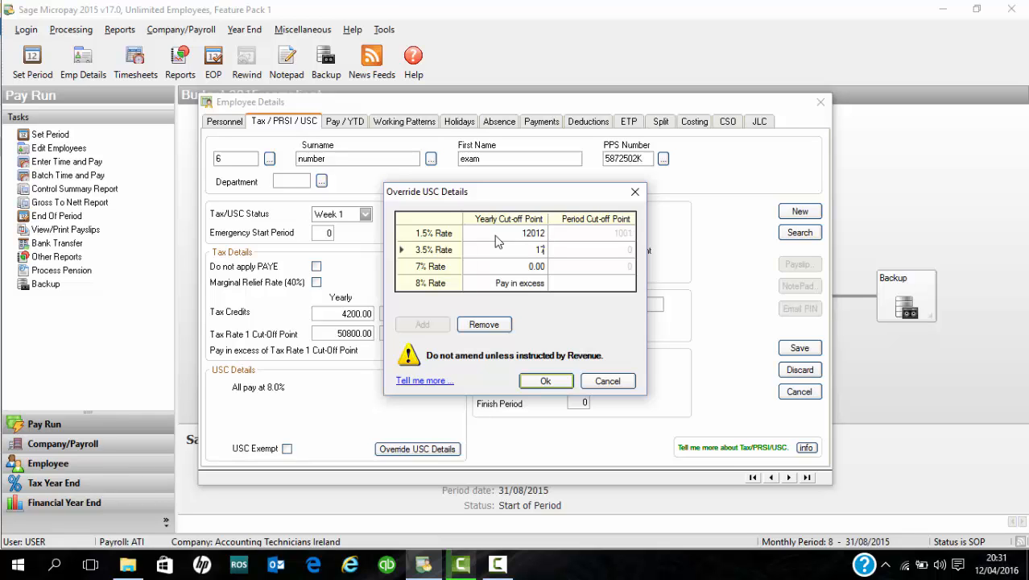
{"action": "type", "text": "576"}
{"action": "key", "text": "Return"}
{"action": "type", "text": "700"}
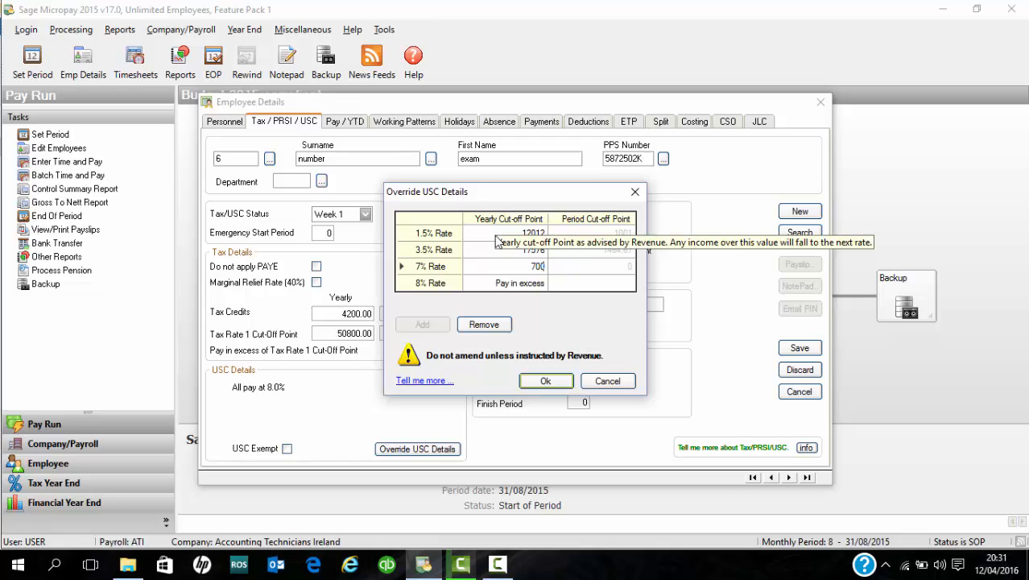
{"action": "type", "text": "44"}
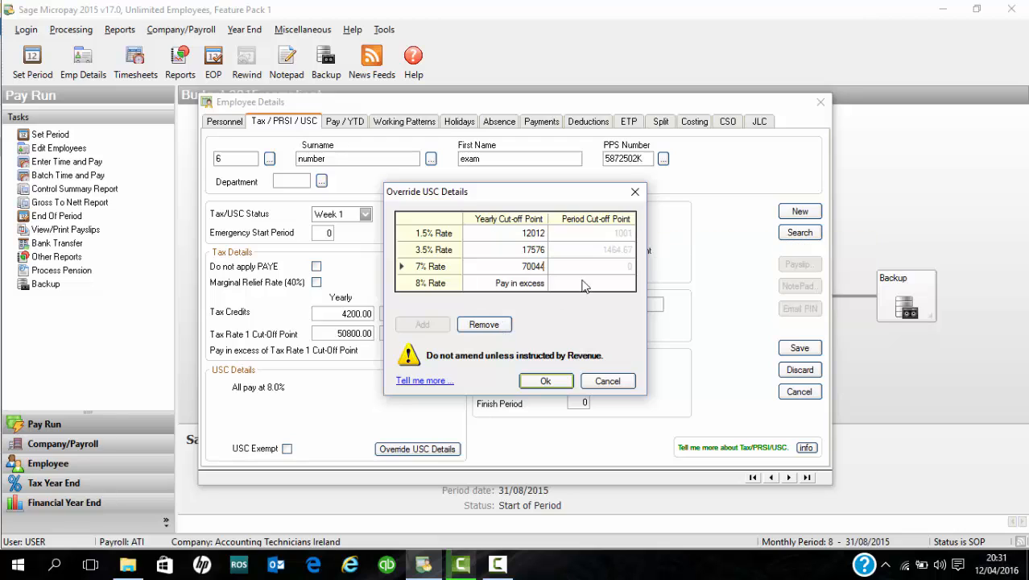
{"action": "left_click", "coordinate": [540, 381]}
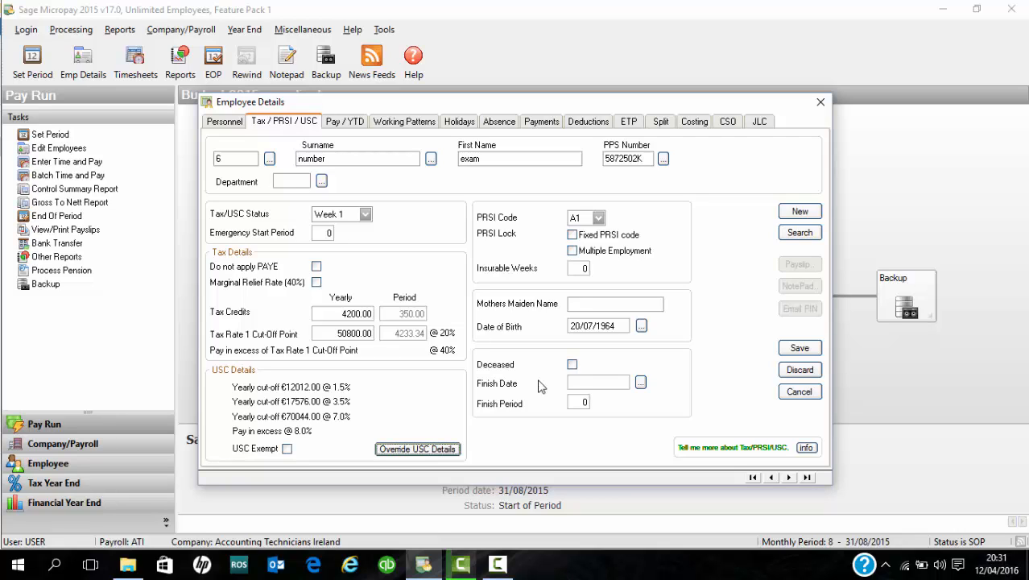
On Pay/YTD, set pay type Hourly, employment type Permanent and payment method Cheque
{"action": "left_click", "coordinate": [346, 121]}
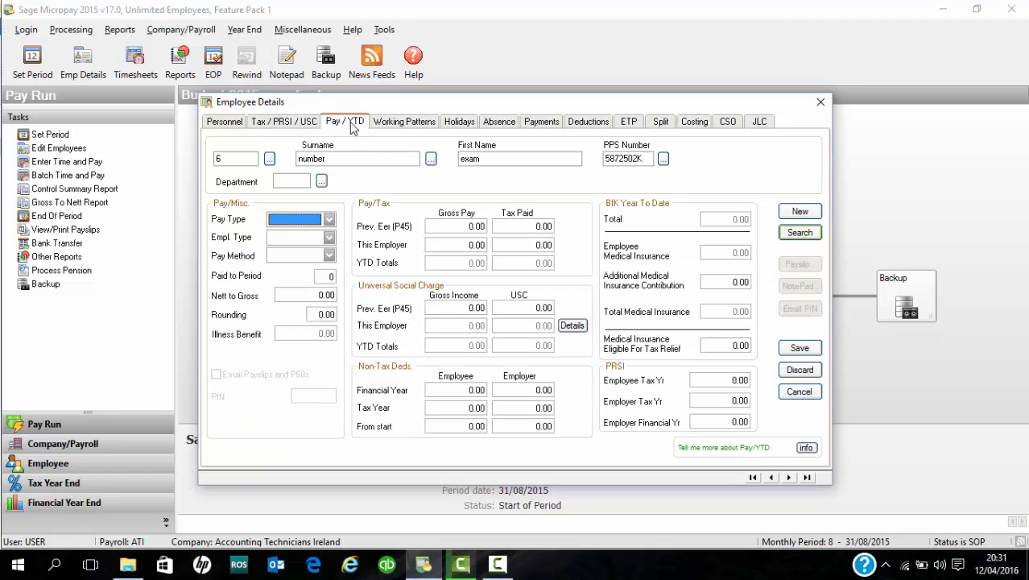
{"action": "left_click", "coordinate": [330, 219]}
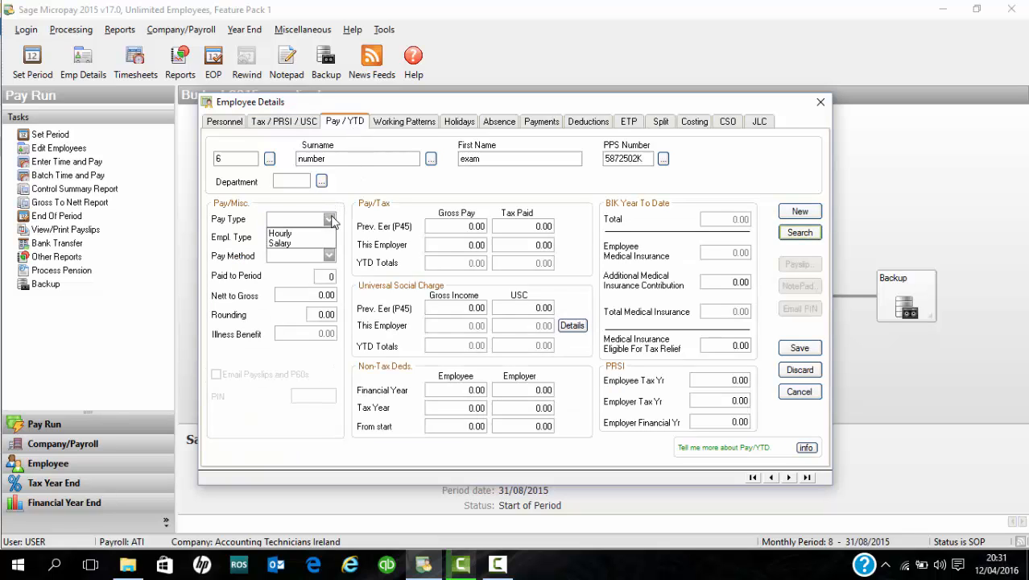
{"action": "left_click", "coordinate": [300, 233]}
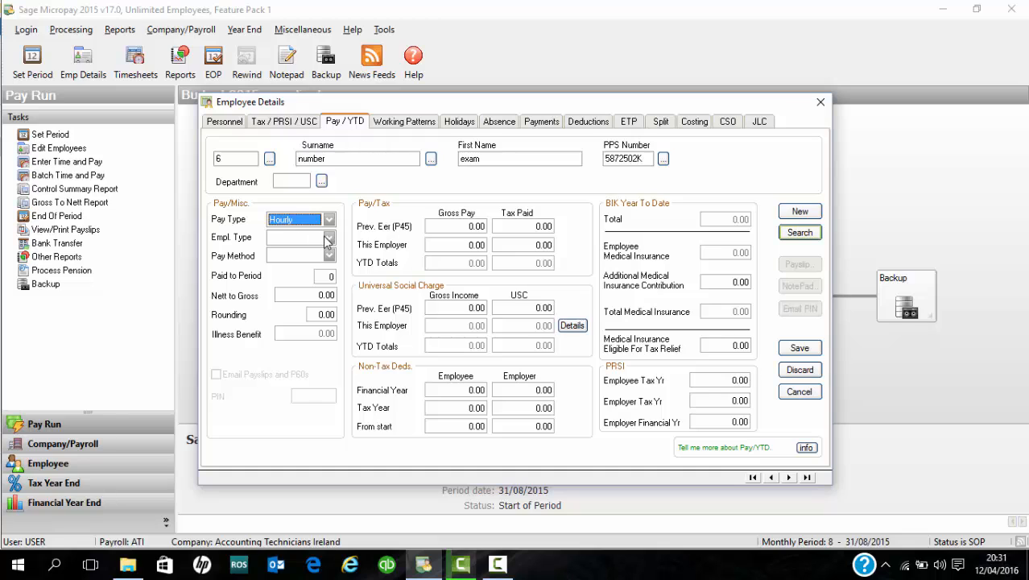
{"action": "left_click", "coordinate": [324, 238]}
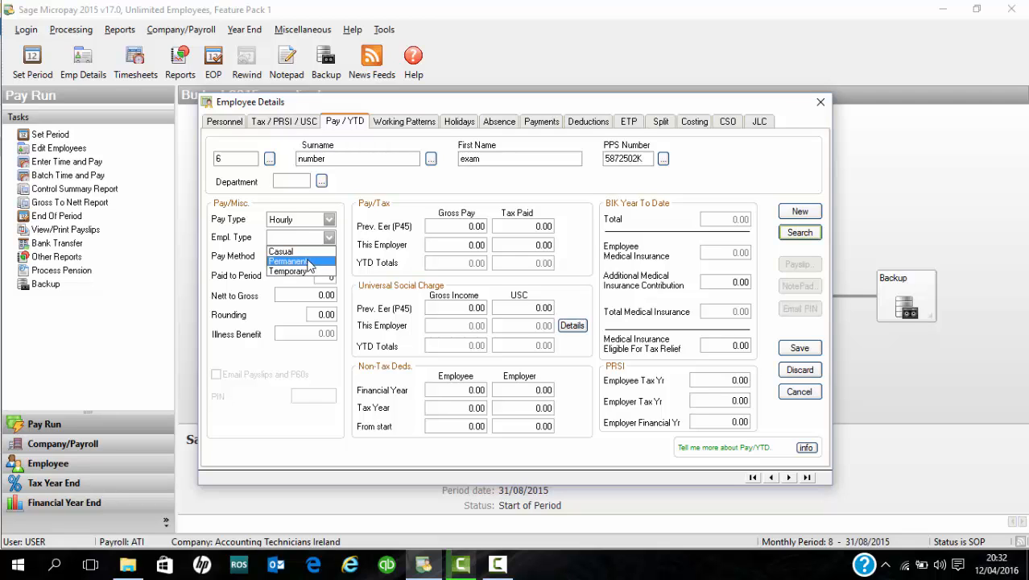
{"action": "left_click", "coordinate": [309, 261]}
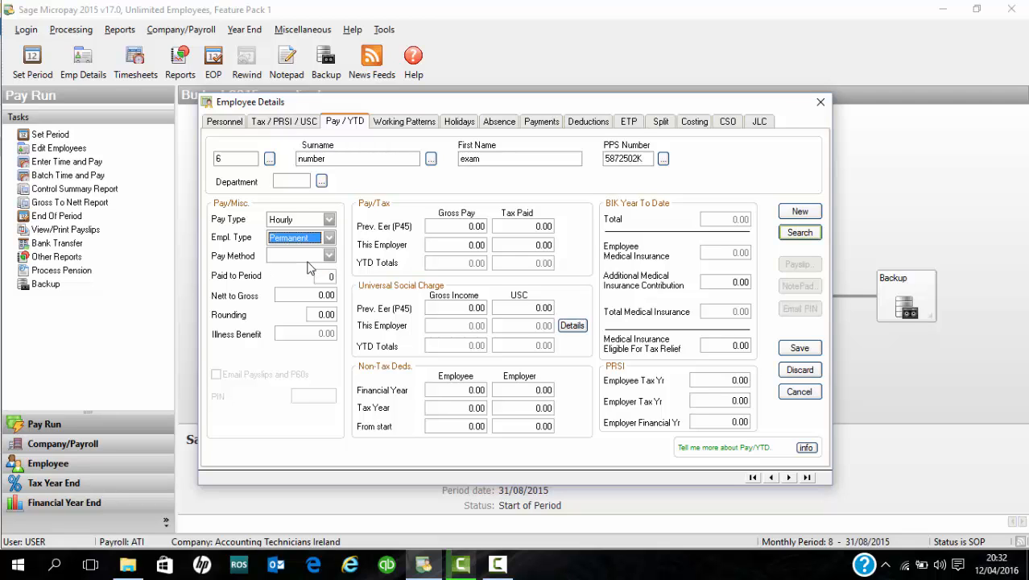
{"action": "left_click", "coordinate": [328, 257]}
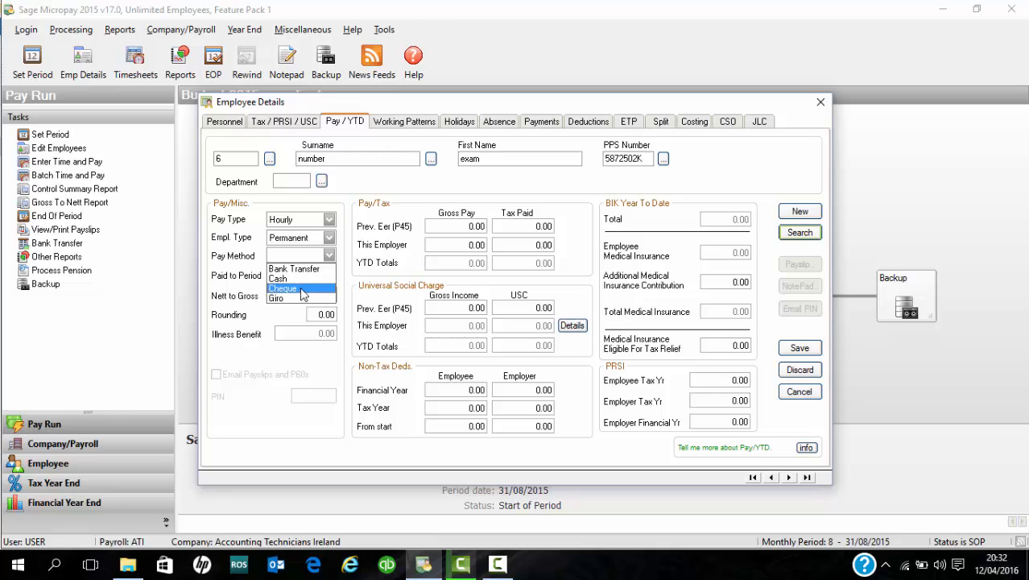
{"action": "left_click", "coordinate": [299, 289]}
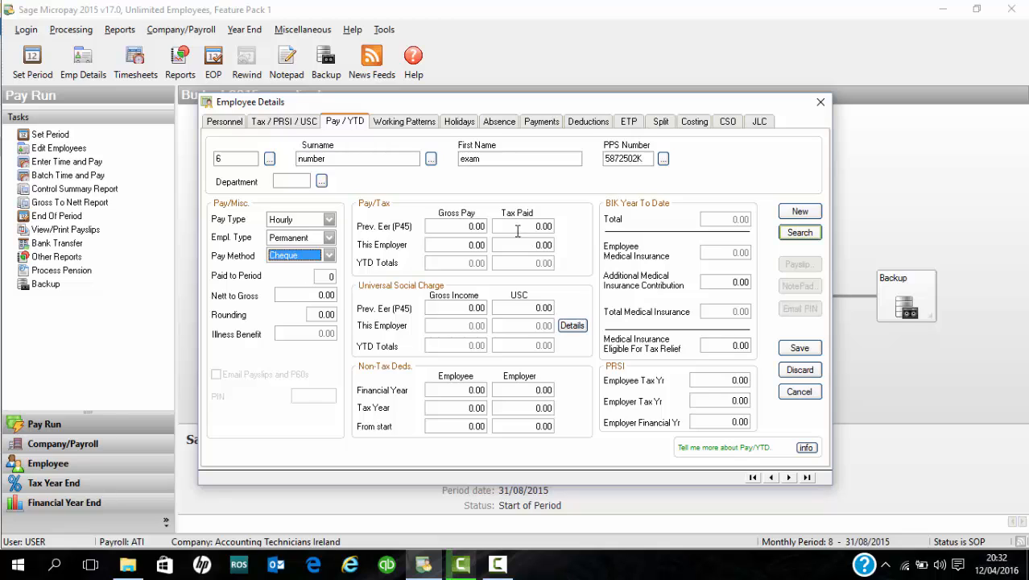
Enter previous-employer gross pay 15000, tax 1000, USC gross income 15000 and USC 750.00
{"action": "left_click", "coordinate": [465, 229]}
{"action": "type", "text": "15000"}
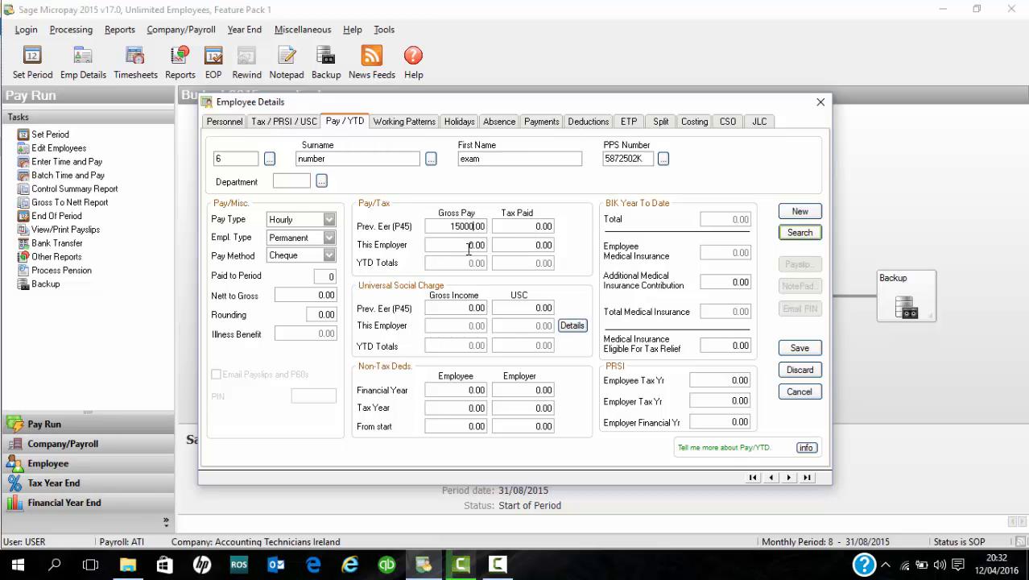
{"action": "left_click", "coordinate": [526, 226]}
{"action": "type", "text": "1000"}
{"action": "left_click", "coordinate": [469, 309]}
{"action": "type", "text": "15000"}
{"action": "left_click", "coordinate": [528, 308]}
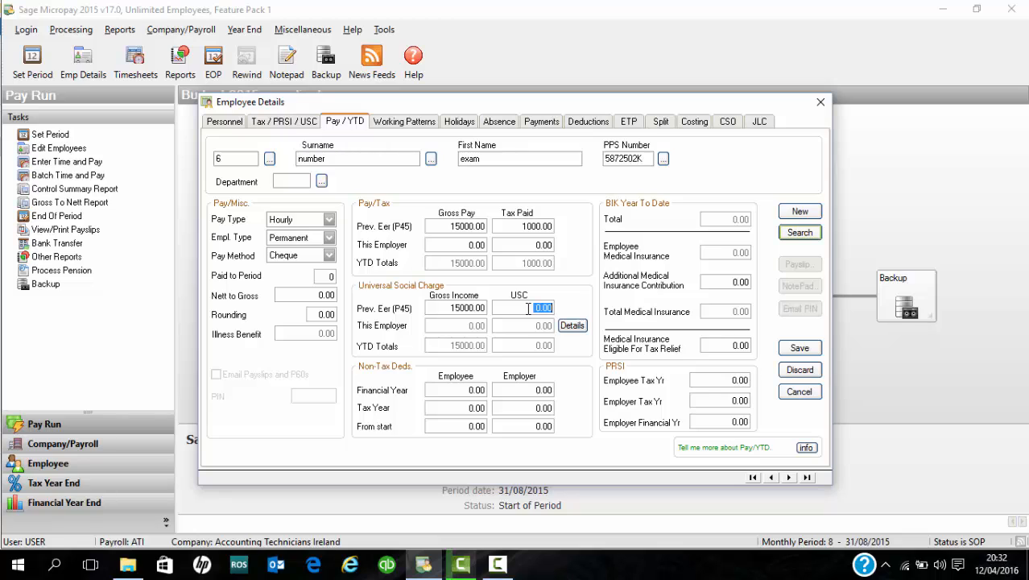
{"action": "type", "text": "750.00"}
On Payments, set the Salary standard amount to 30000 and Rate 1 to 15
{"action": "left_click", "coordinate": [538, 129]}
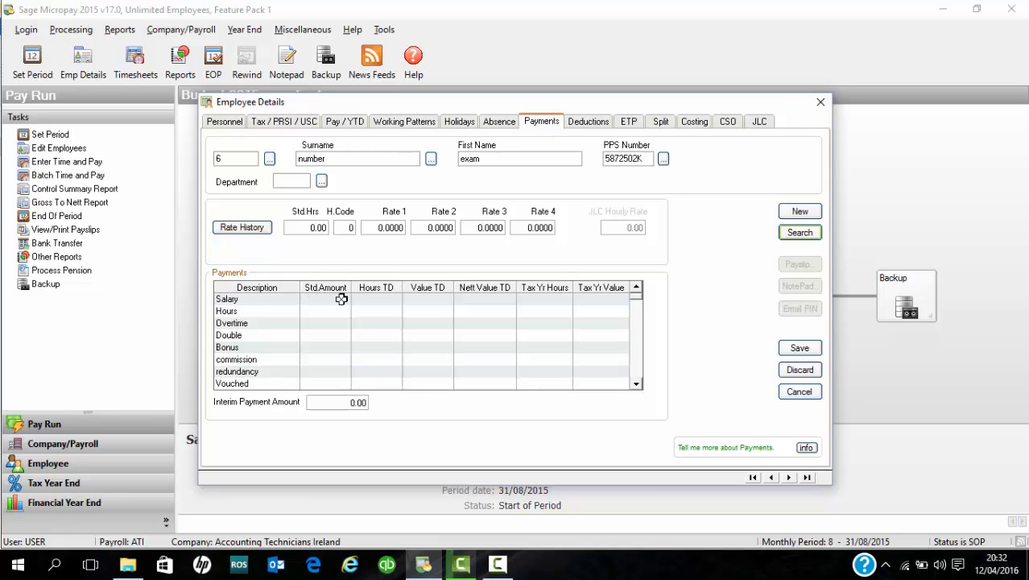
{"action": "left_click", "coordinate": [342, 299]}
{"action": "type", "text": "30000"}
{"action": "left_click", "coordinate": [333, 311]}
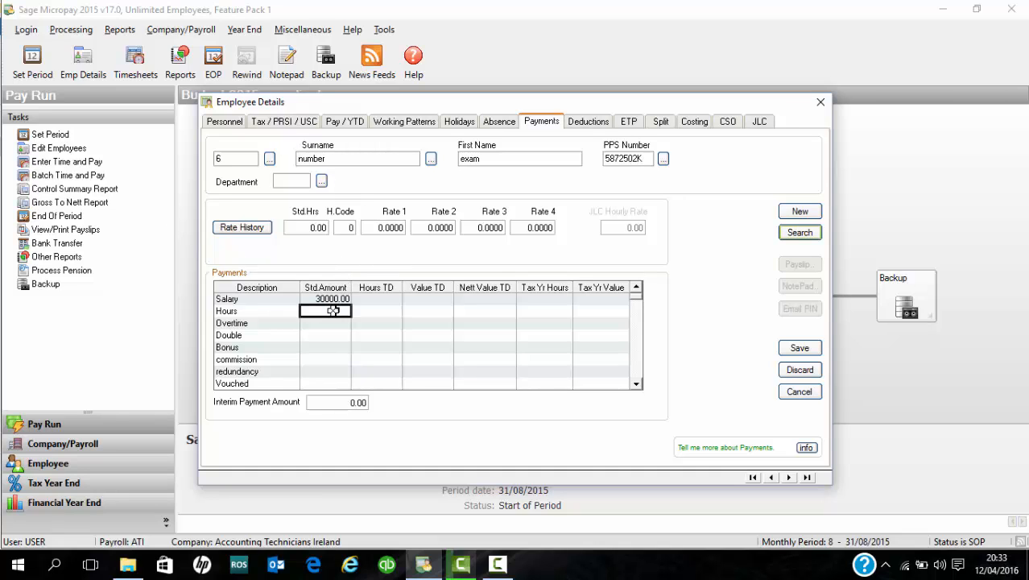
{"action": "left_click", "coordinate": [334, 311]}
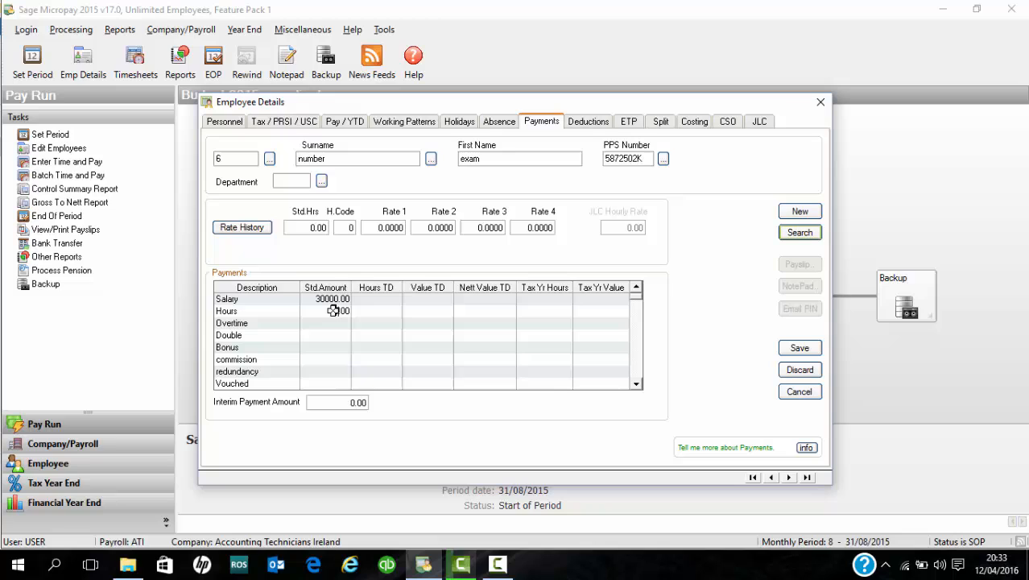
{"action": "left_click", "coordinate": [387, 228]}
{"action": "type", "text": "15"}
{"action": "left_click", "coordinate": [587, 124]}
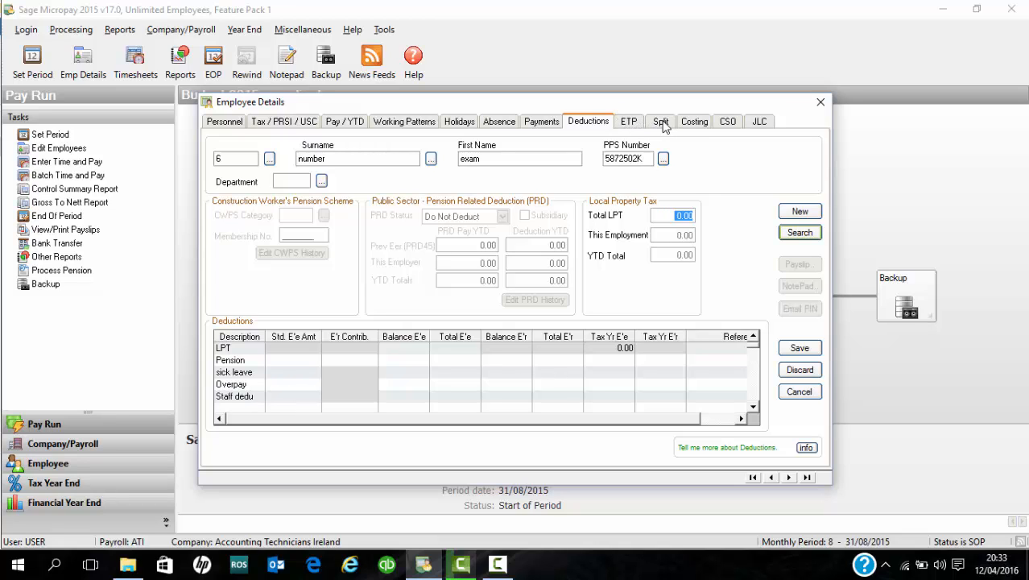
Save the new employee, close Employee Details, then open and cancel Timesheet Entry
{"action": "left_click", "coordinate": [800, 348]}
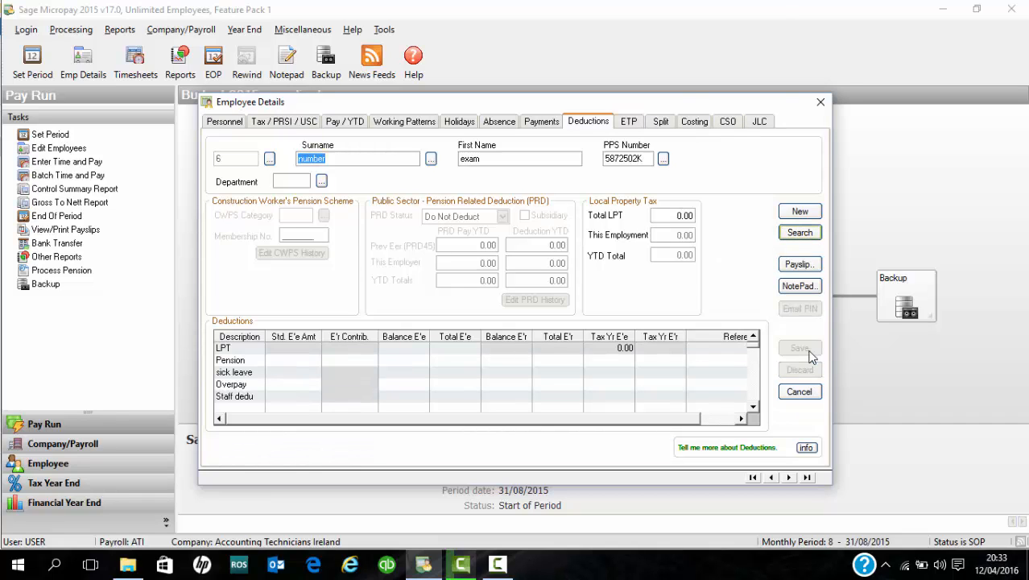
{"action": "left_click", "coordinate": [820, 103]}
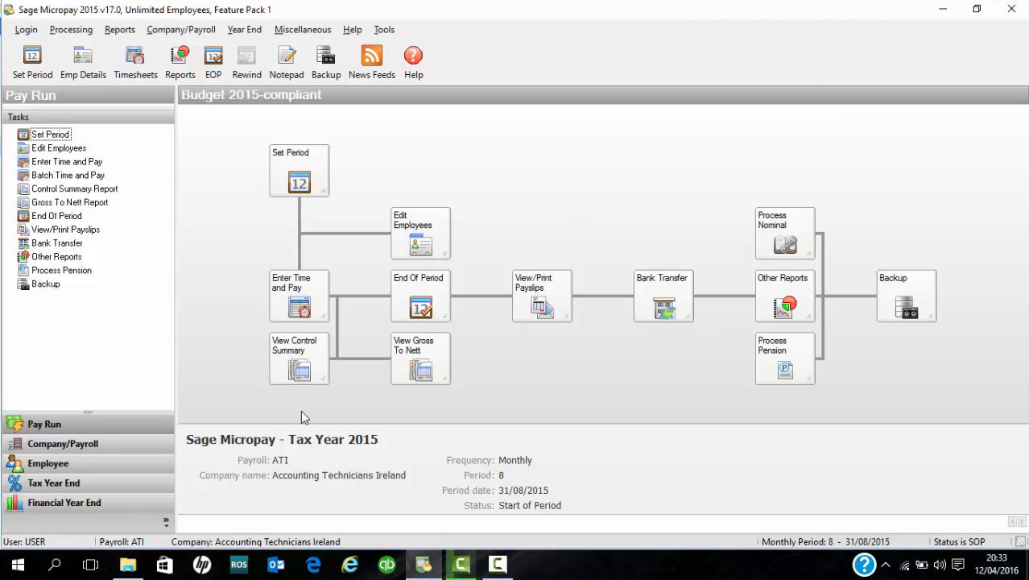
{"action": "left_click", "coordinate": [300, 315]}
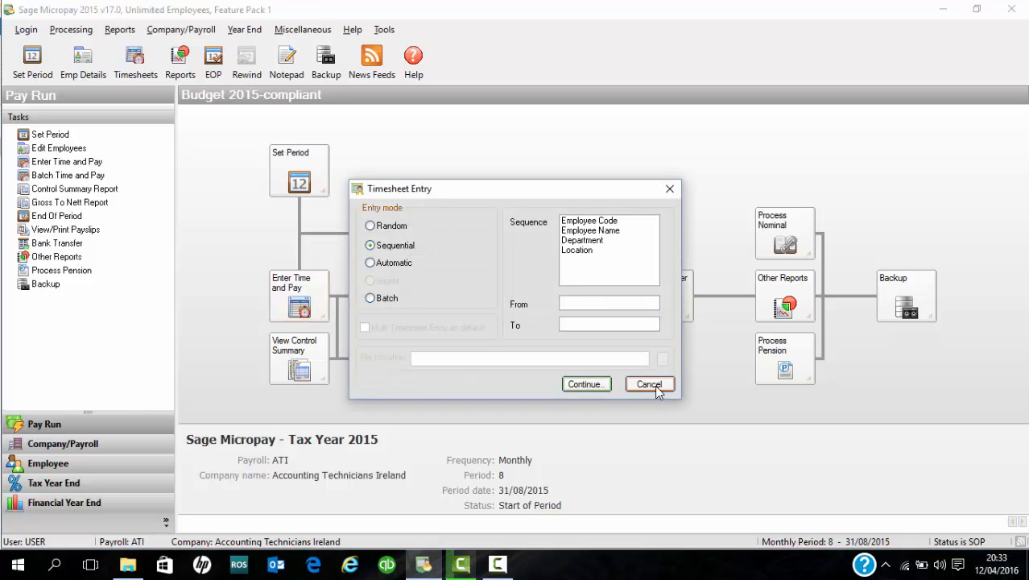
{"action": "left_click", "coordinate": [655, 385]}
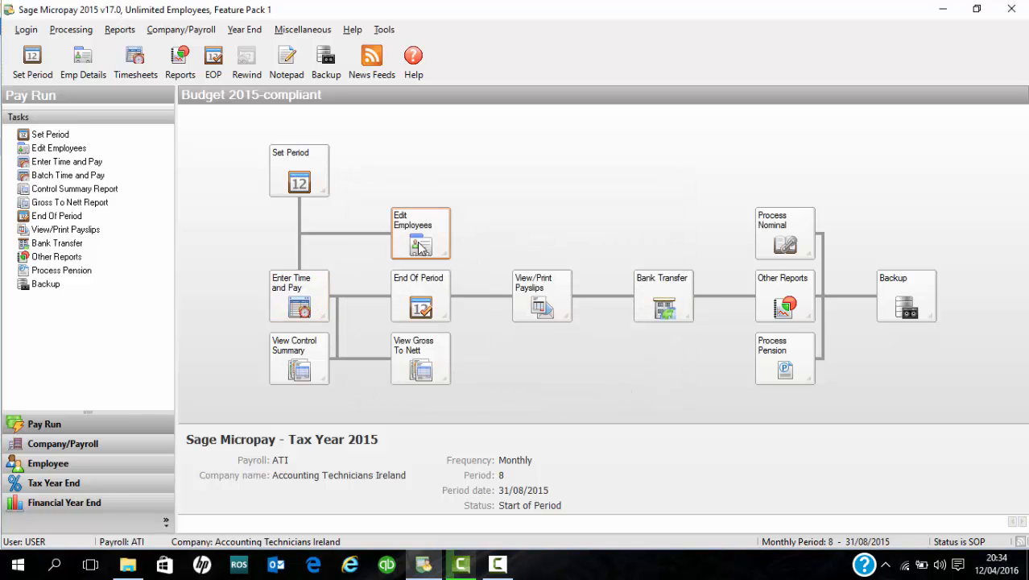
Open employee 1's record, check the Tax / PRSI / USC yearly tax credits and the Payments page, then show Deductions
{"action": "left_click", "coordinate": [420, 242]}
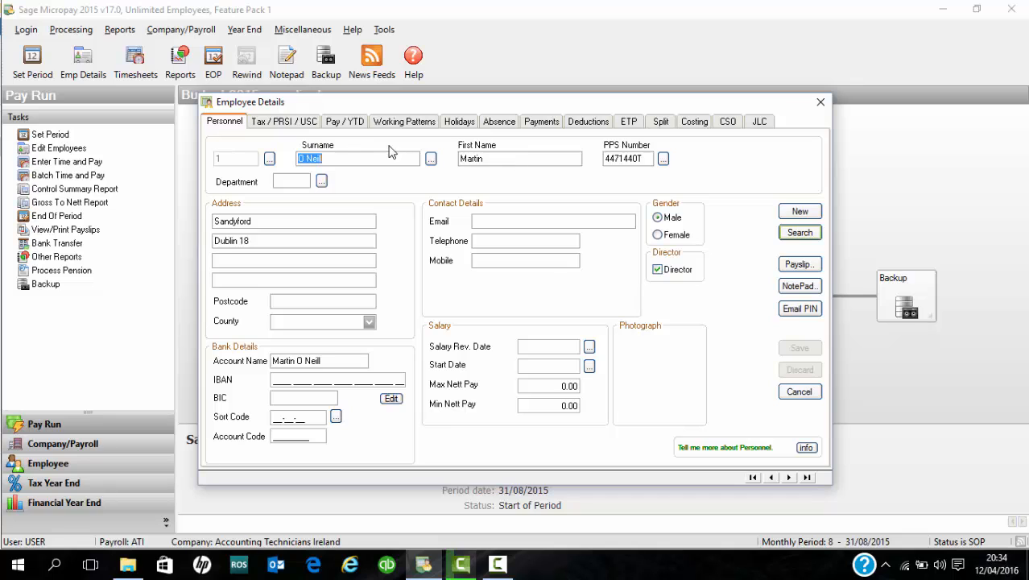
{"action": "left_click", "coordinate": [314, 126]}
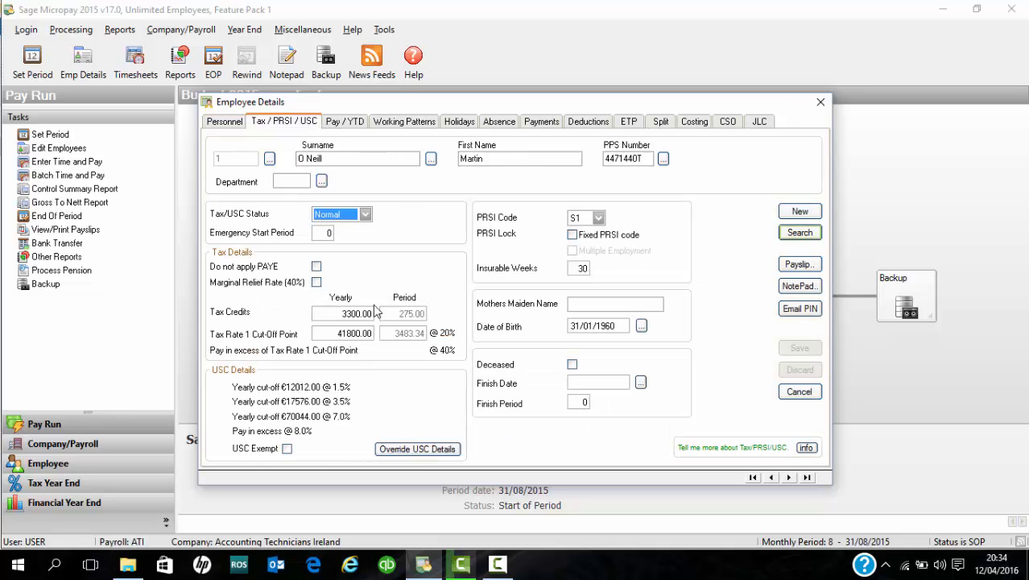
{"action": "left_click", "coordinate": [357, 314]}
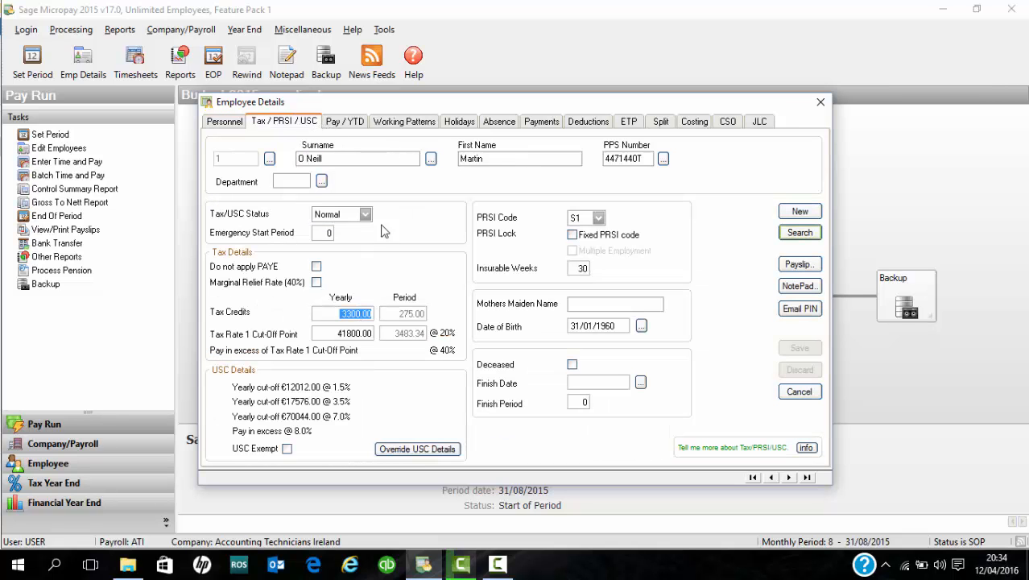
{"action": "left_click", "coordinate": [538, 122]}
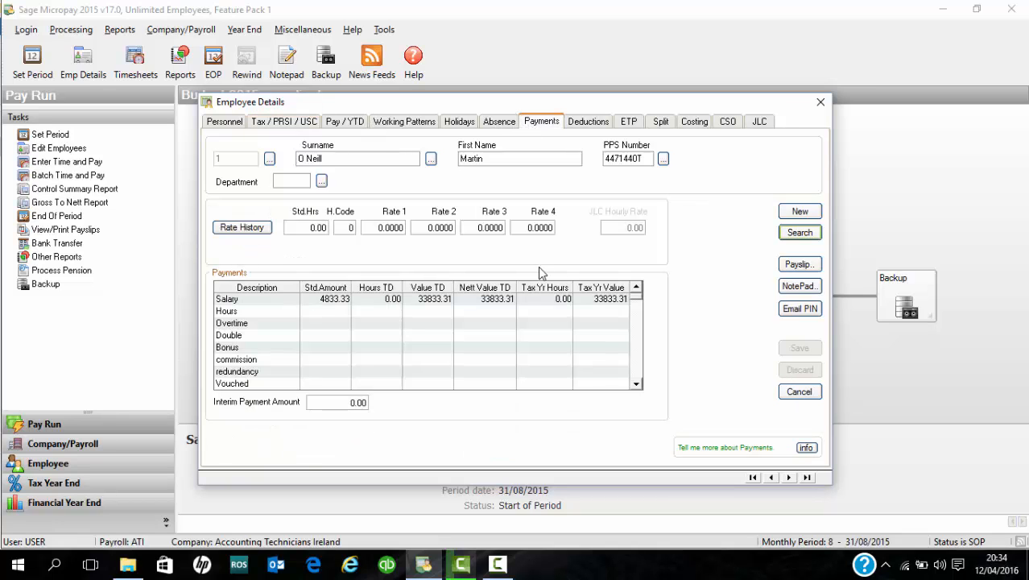
{"action": "left_click", "coordinate": [591, 125]}
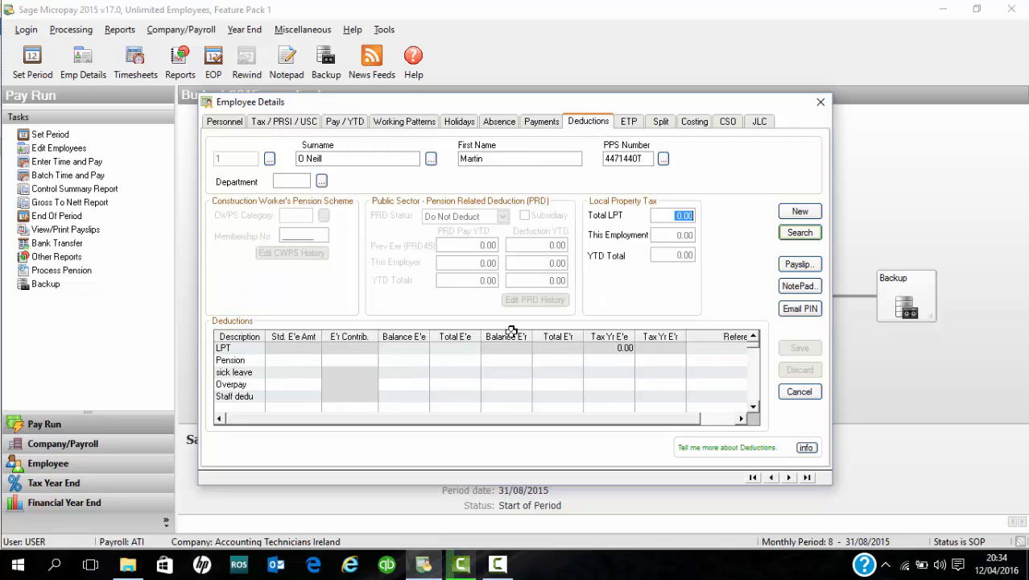
Set Pension Std. E'e Amt 250.00 and E'r Contrib 150.00 as fixed amounts, then save and close
{"action": "left_click", "coordinate": [302, 363]}
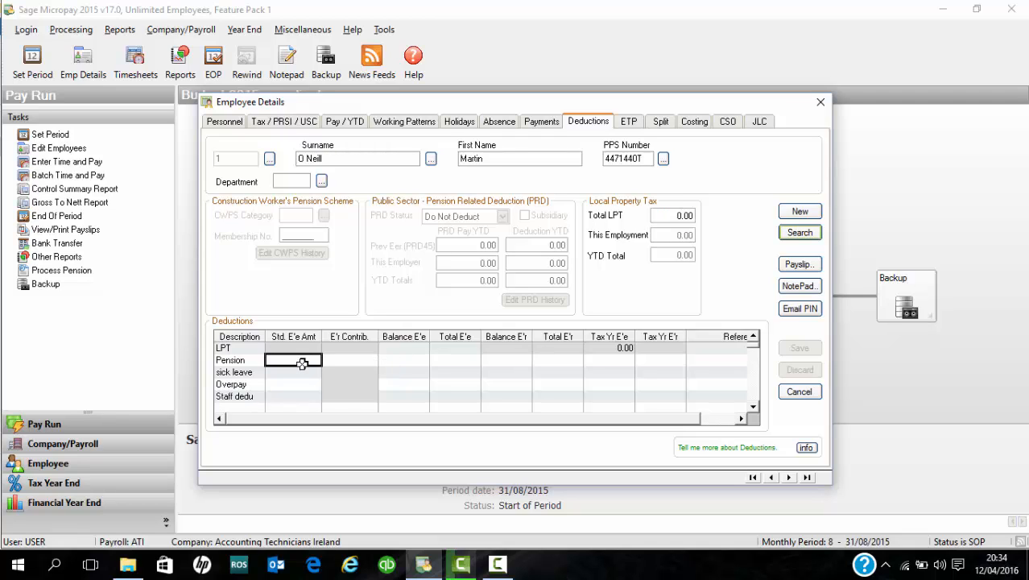
{"action": "type", "text": "25"}
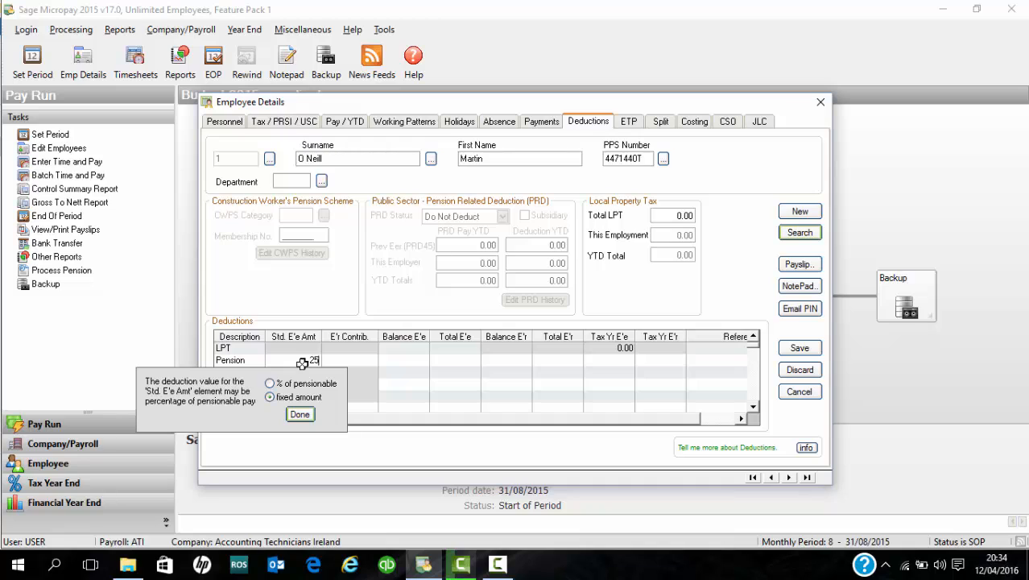
{"action": "type", "text": "0"}
{"action": "left_click", "coordinate": [302, 432]}
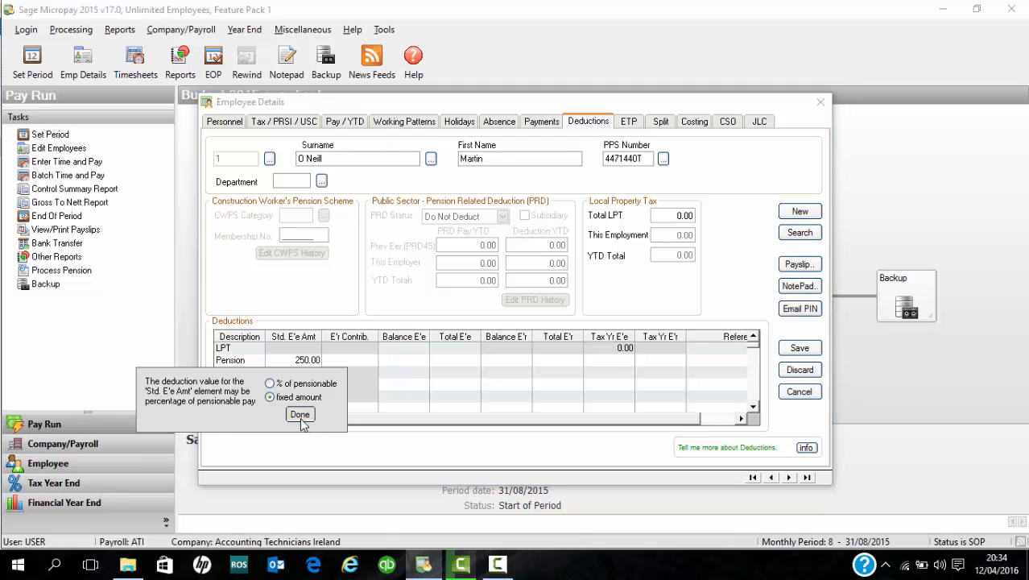
{"action": "left_click", "coordinate": [300, 415]}
{"action": "left_click", "coordinate": [350, 362]}
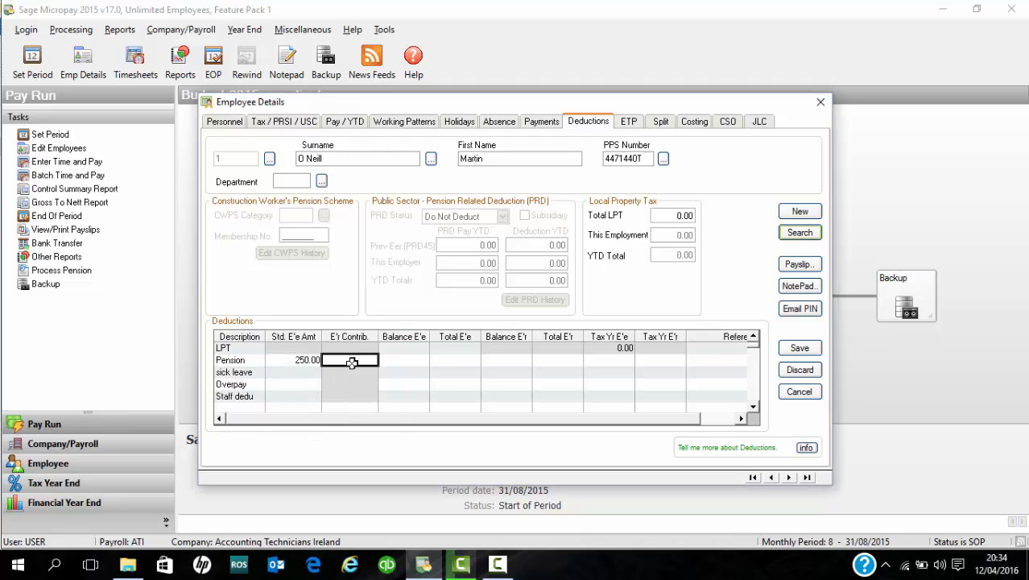
{"action": "type", "text": "150"}
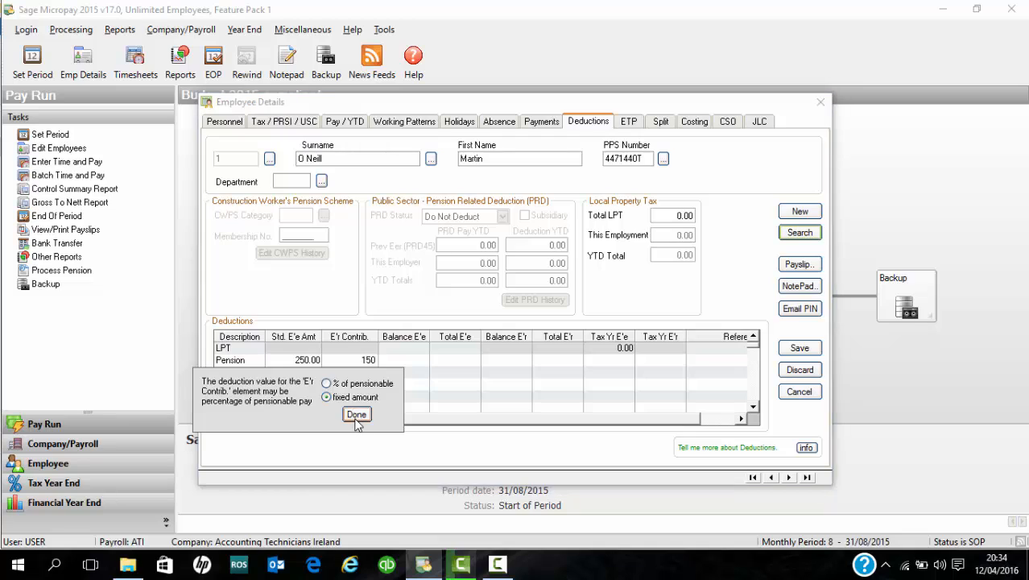
{"action": "left_click", "coordinate": [356, 415]}
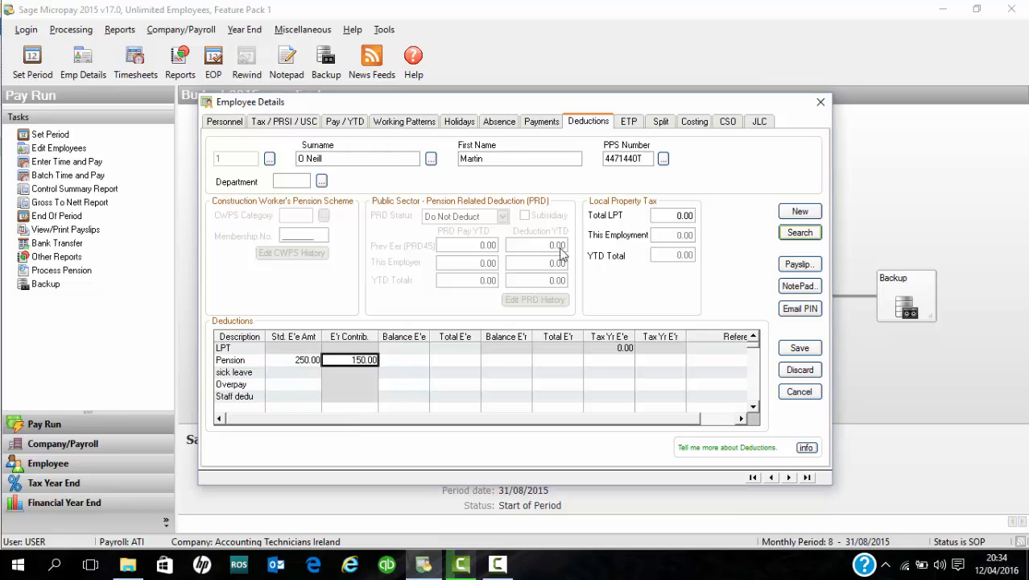
{"action": "left_click", "coordinate": [800, 348]}
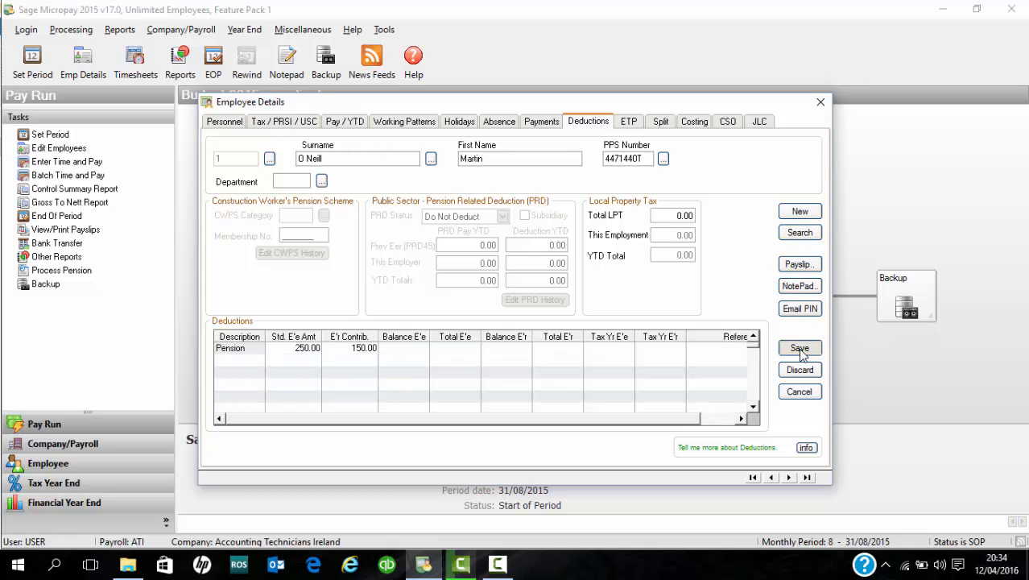
{"action": "left_click", "coordinate": [820, 103]}
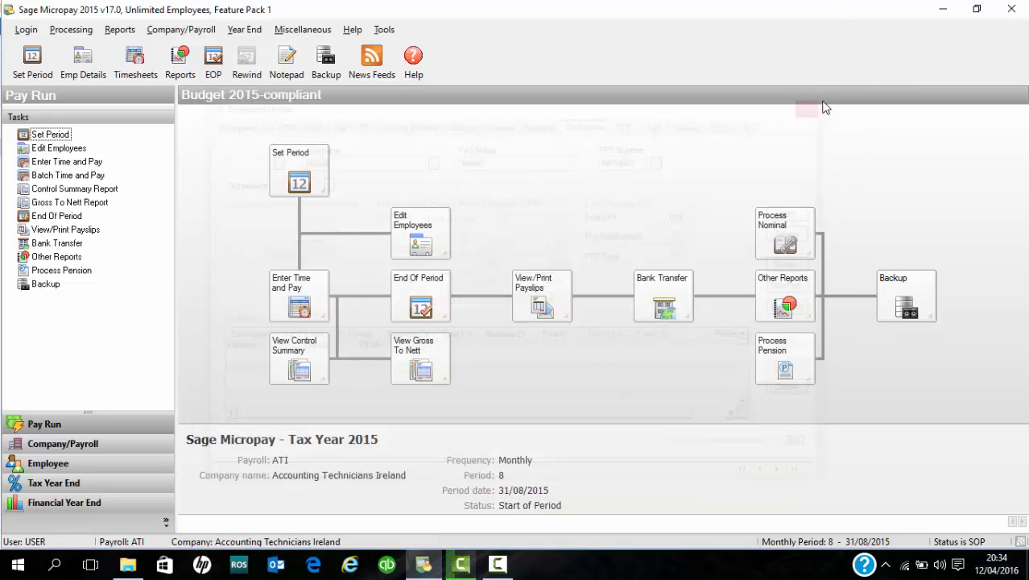
Reopen Enter Time and Pay and continue in Sequential mode to Timesheet Entry for period 8
{"action": "left_click", "coordinate": [314, 299]}
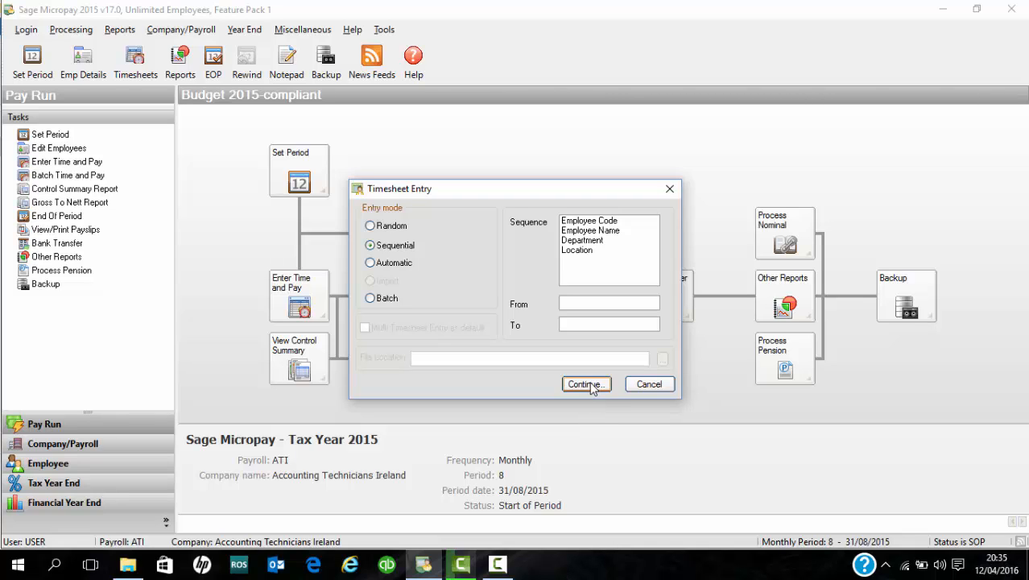
{"action": "left_click", "coordinate": [650, 384]}
{"action": "left_click", "coordinate": [304, 297]}
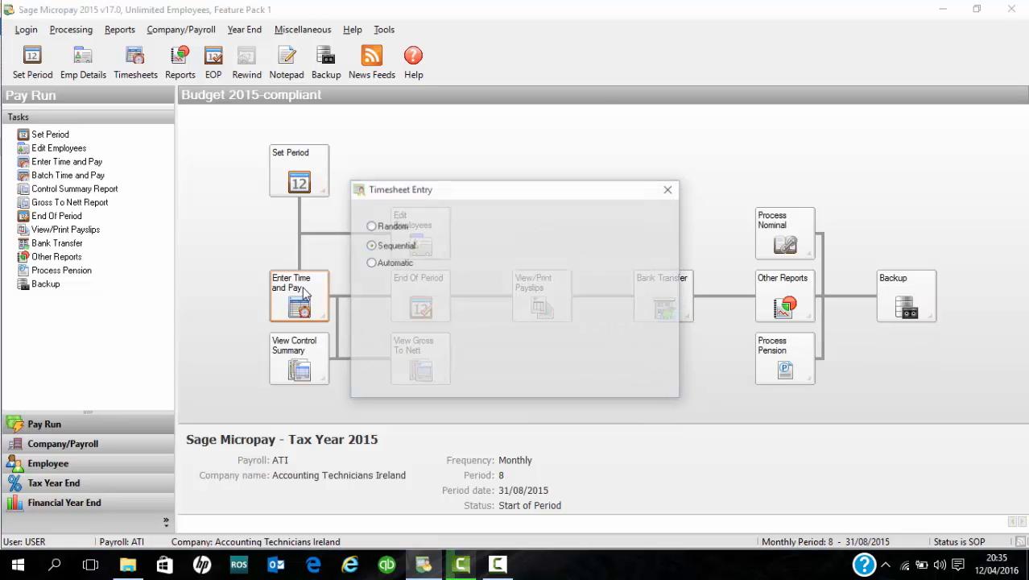
{"action": "left_click", "coordinate": [592, 386]}
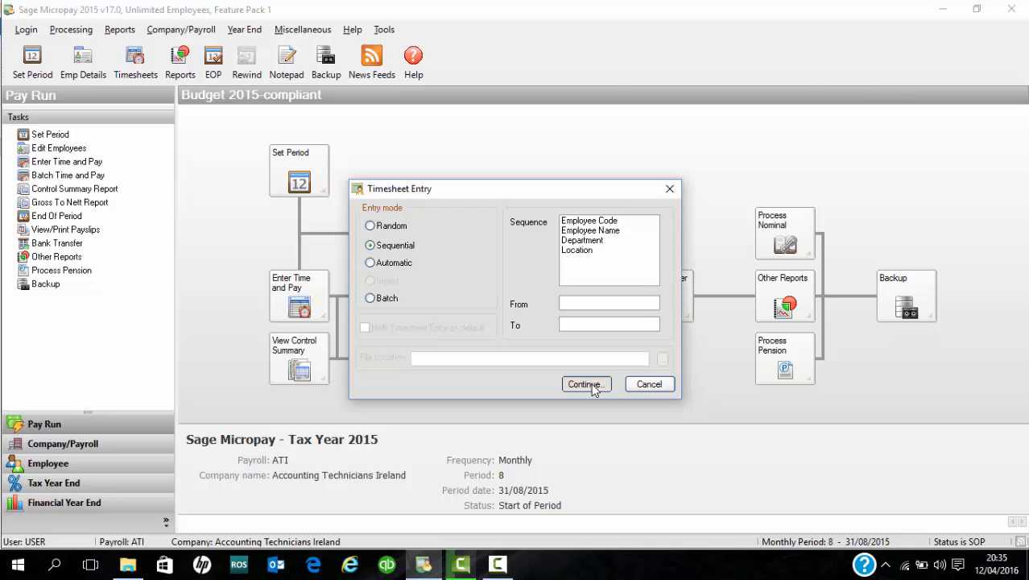